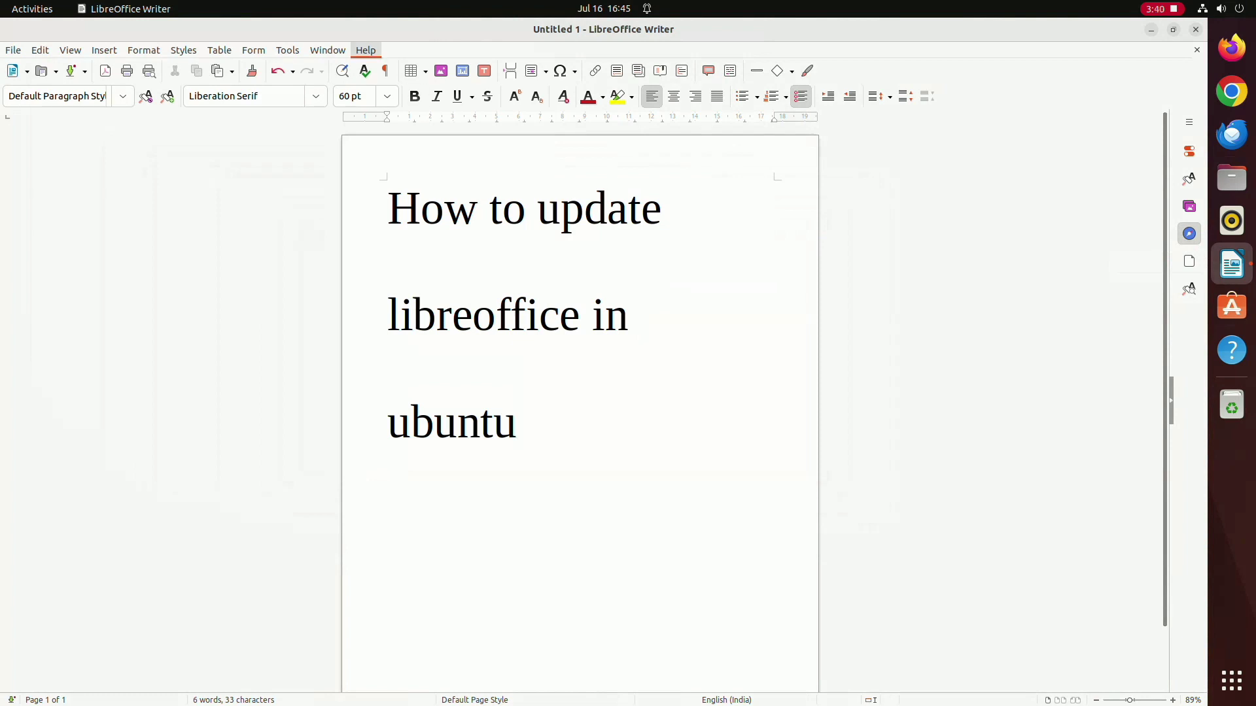
- Check the installed LibreOffice version details from the Help menu, then close them
left_click(366, 50)
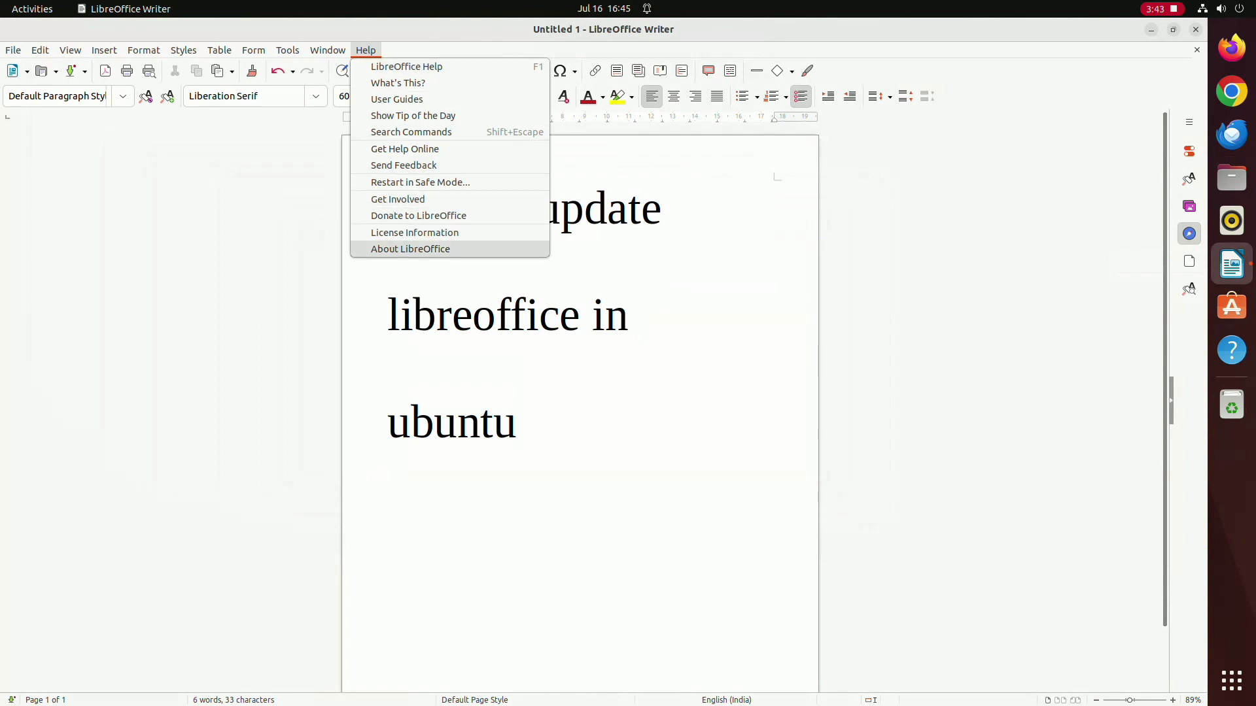
key("Return")
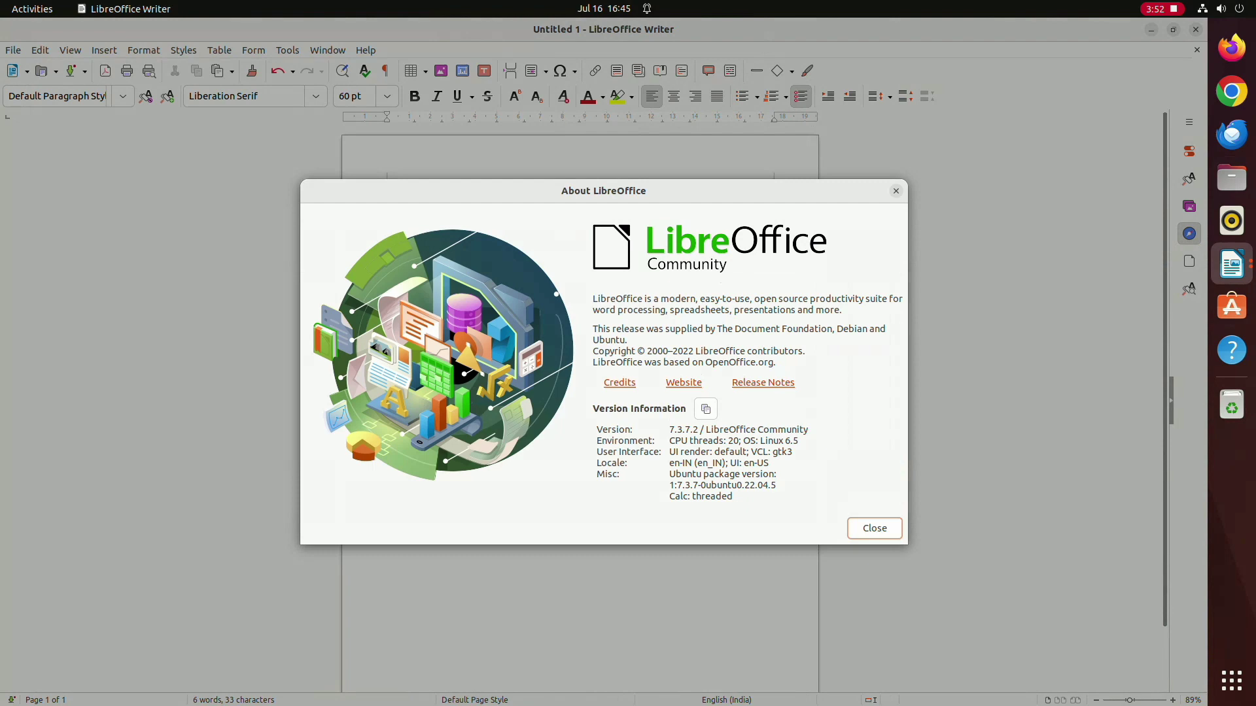
left_click(874, 528)
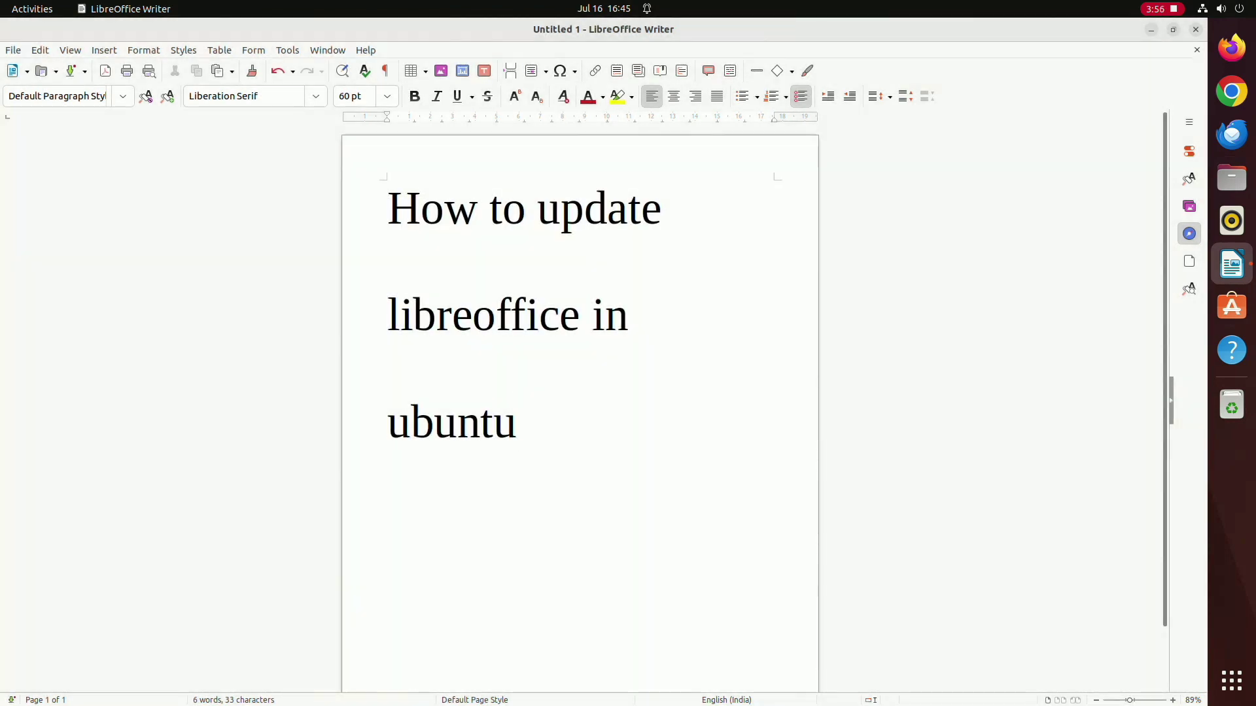
- In a new terminal, run sudo add-apt-repository ppa:libreoffice/ppa
key("ctrl+alt+t")
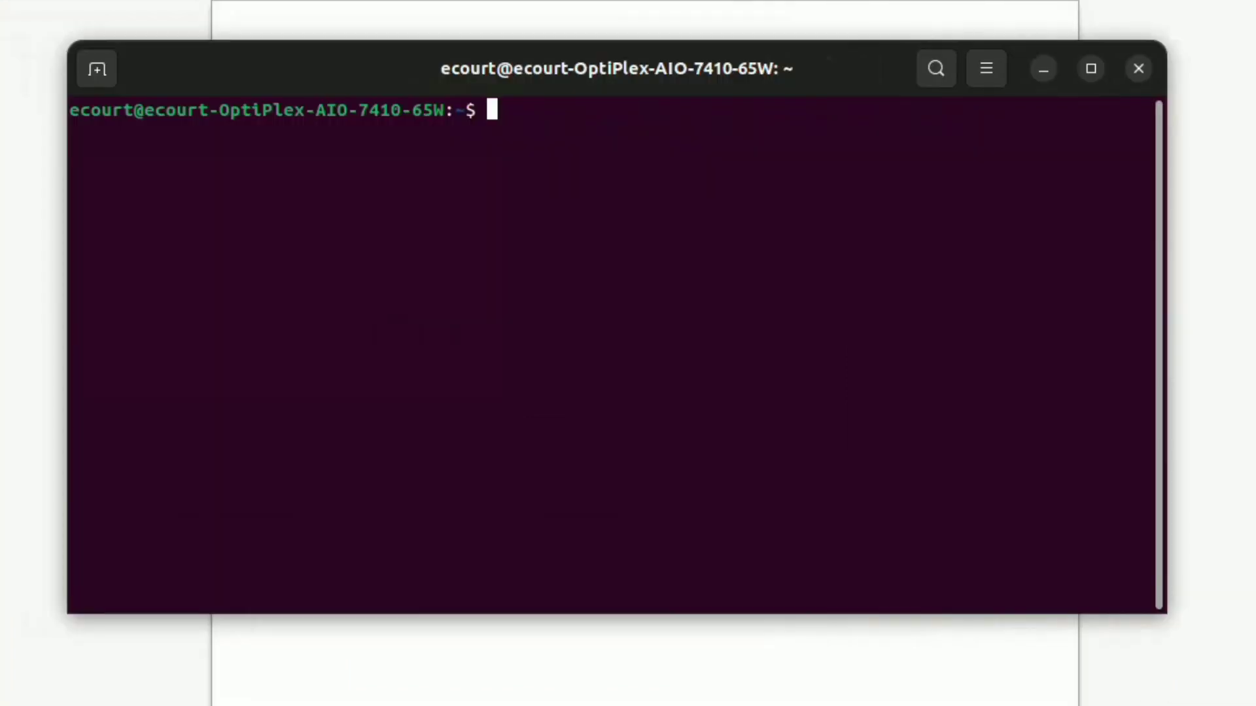
type("sudo apt")
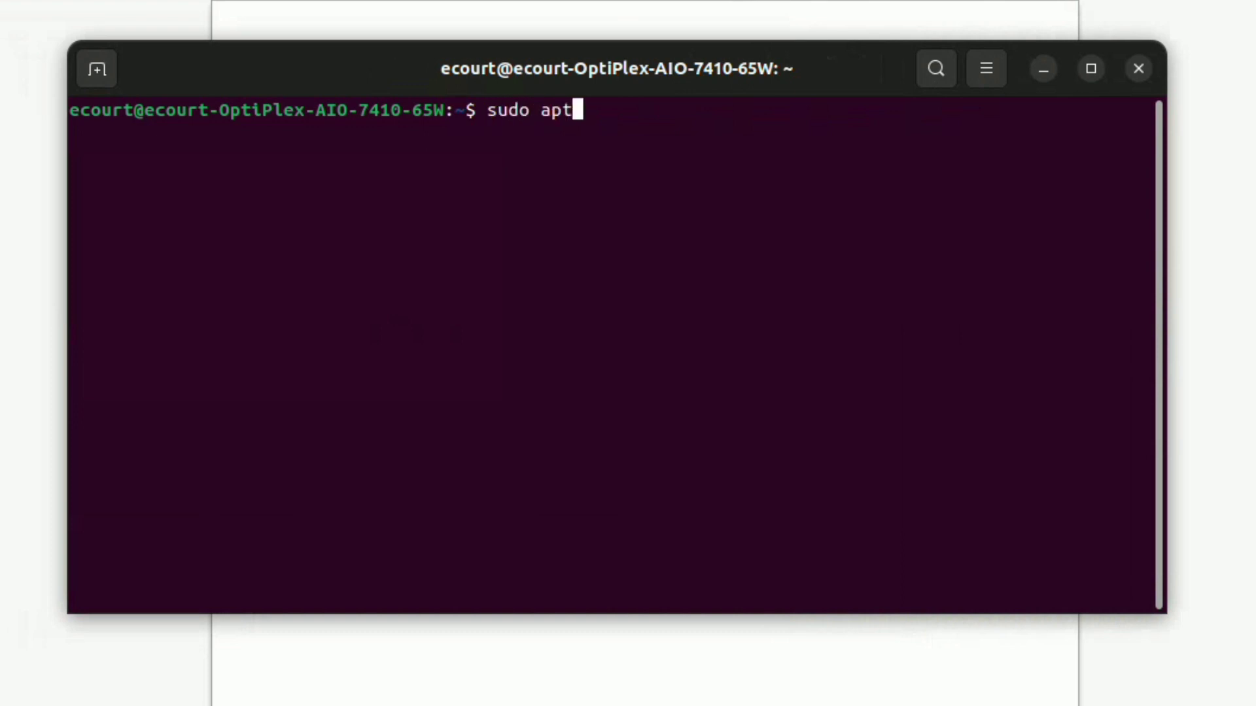
key("BackSpace")
key("BackSpace")
type("dd-apt-re")
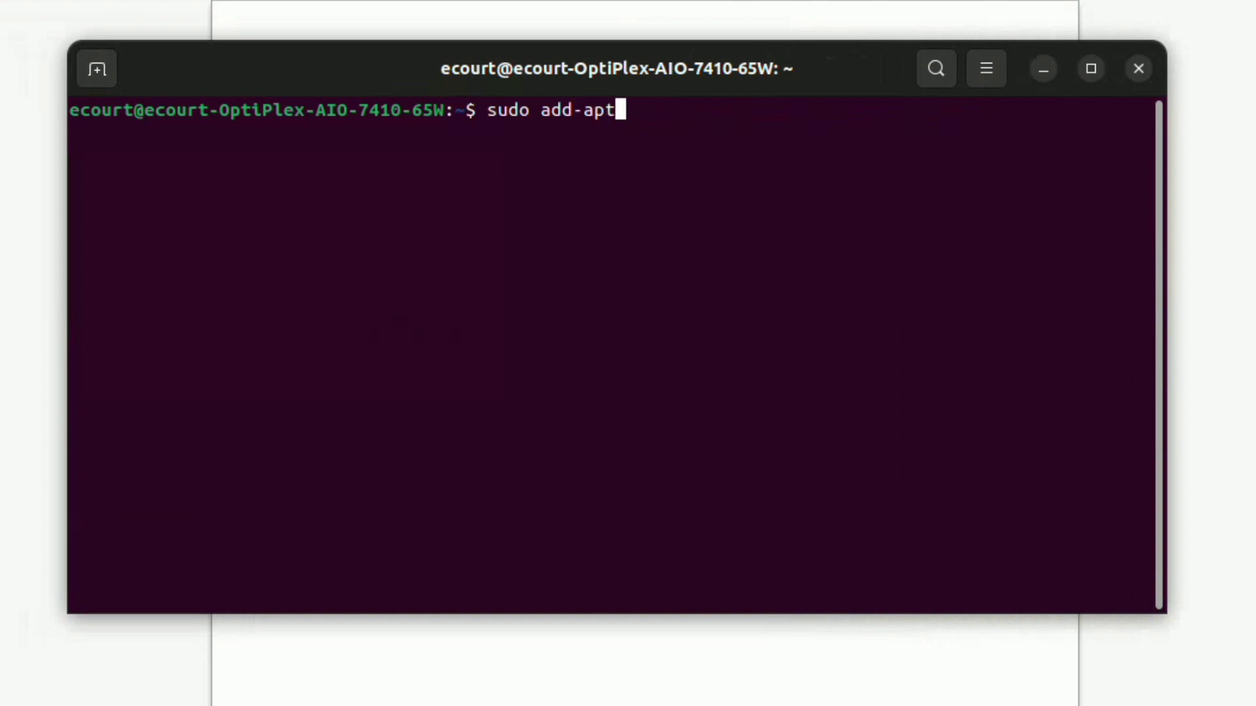
type("posi")
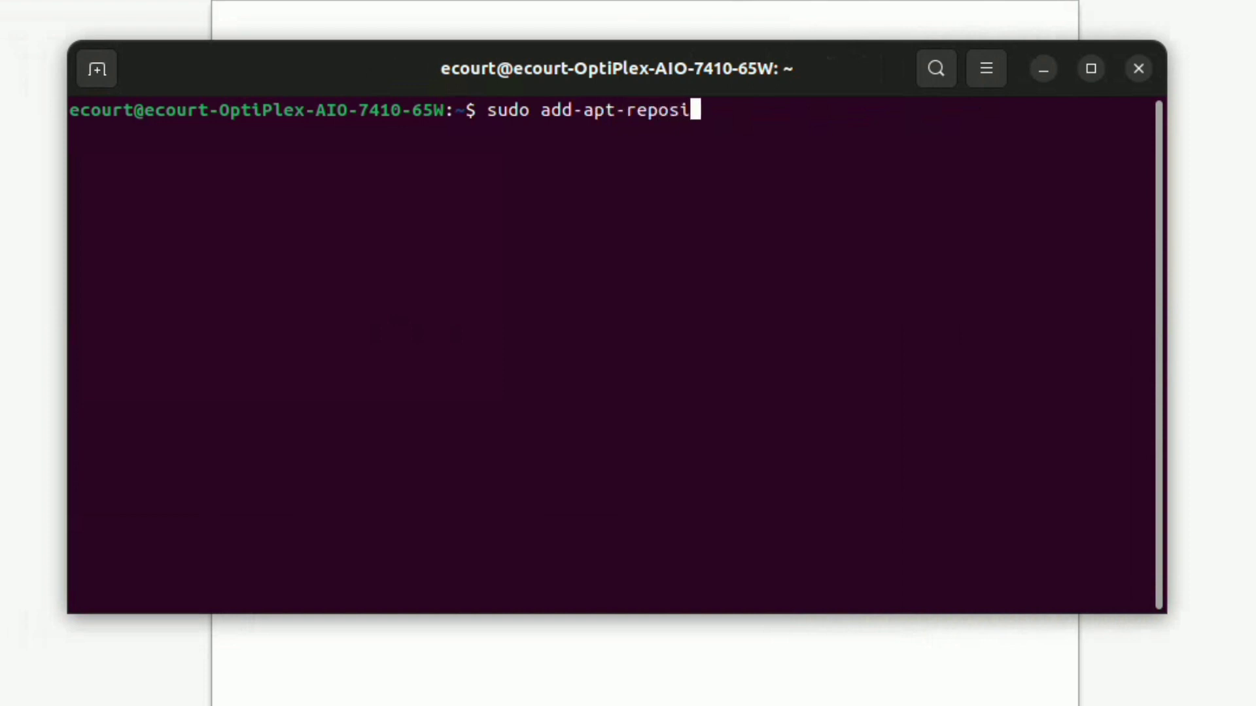
type("tory")
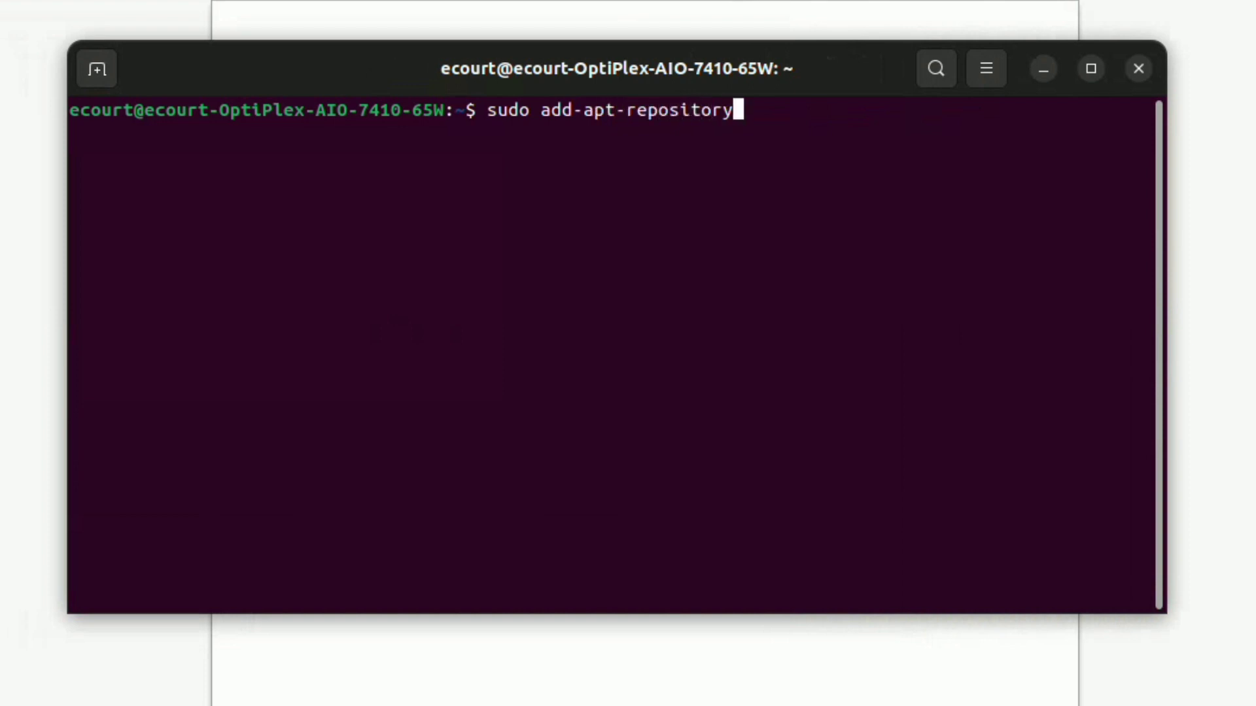
type("y ppa")
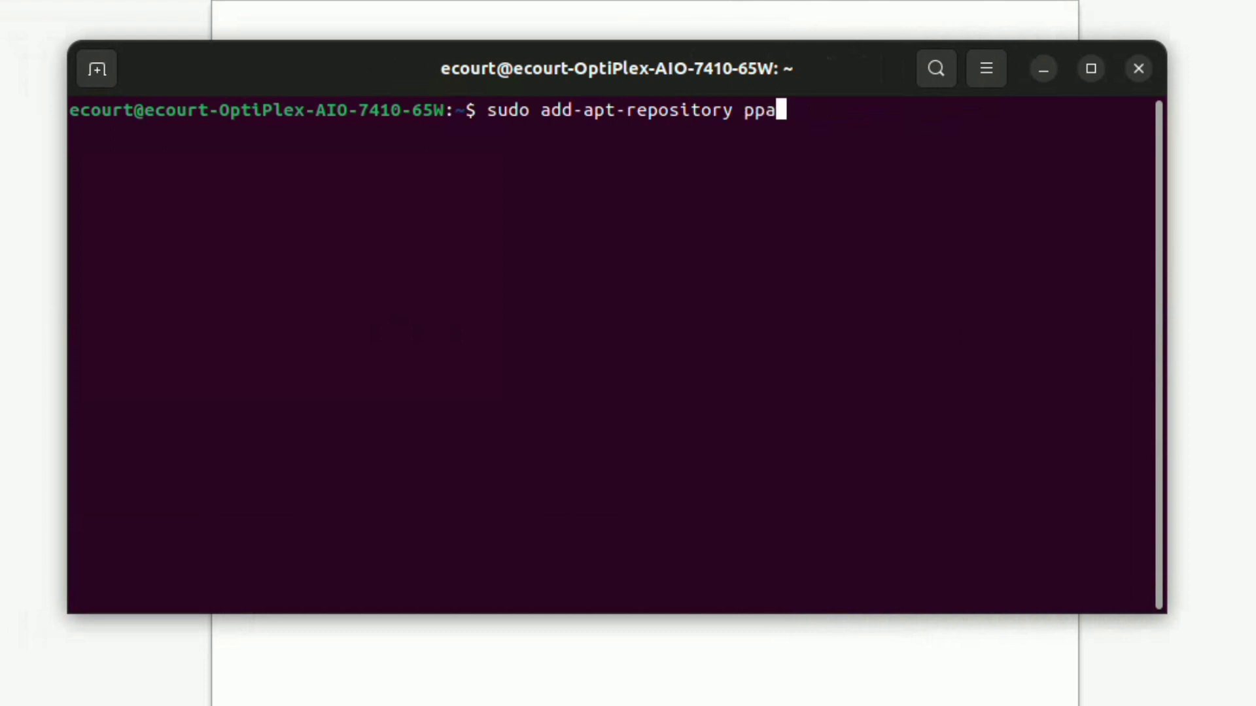
type(":lib")
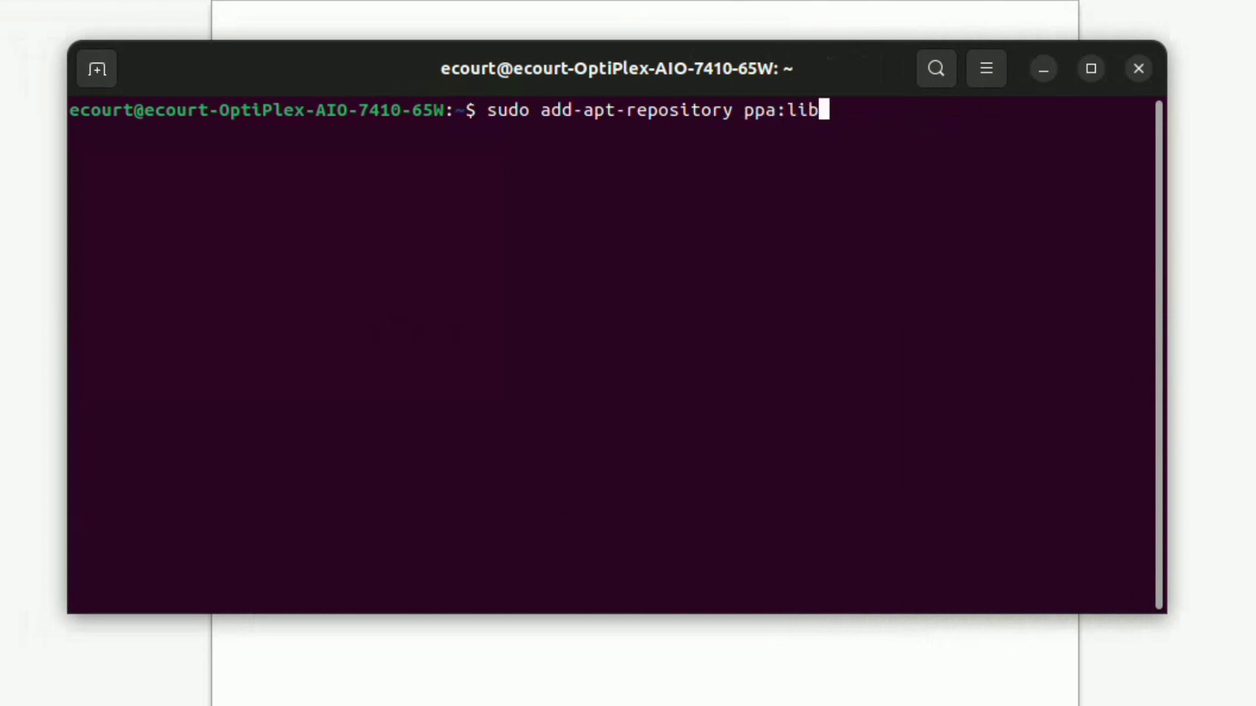
type("reoffice")
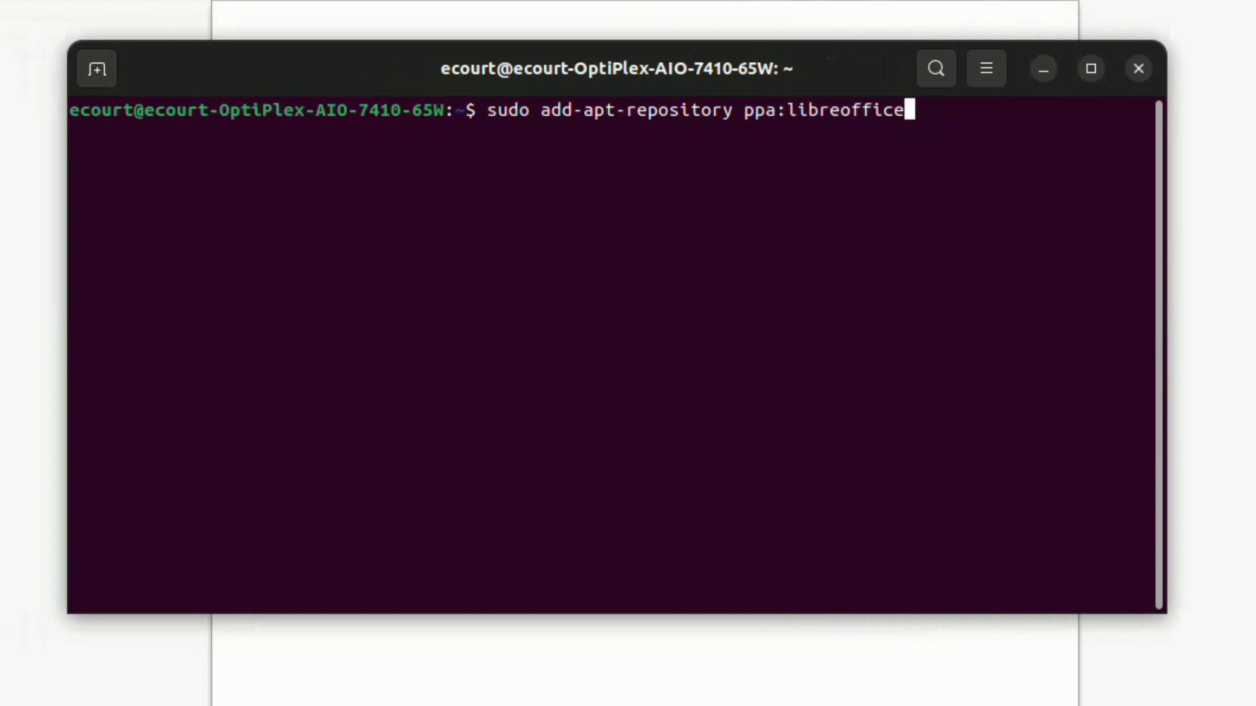
type("/ppa")
key("Return")
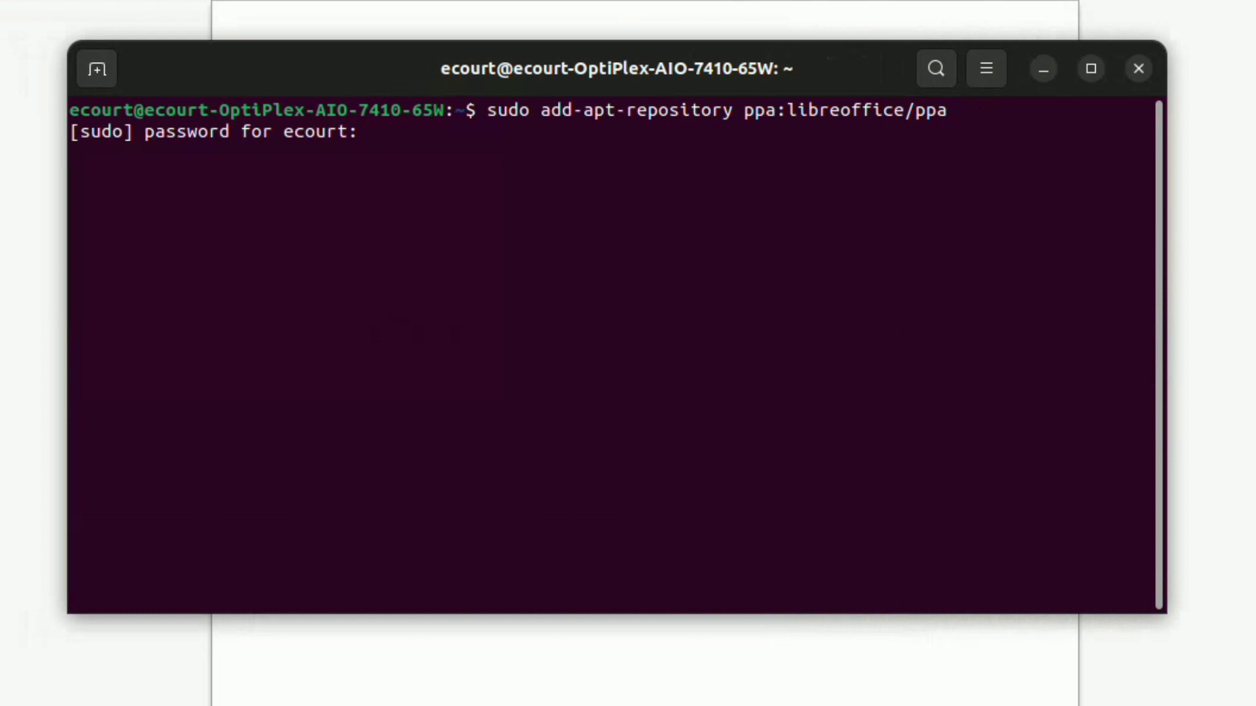
- Enter the sudo password and confirm adding the ppa:libreoffice/ppa repository
key("Return")
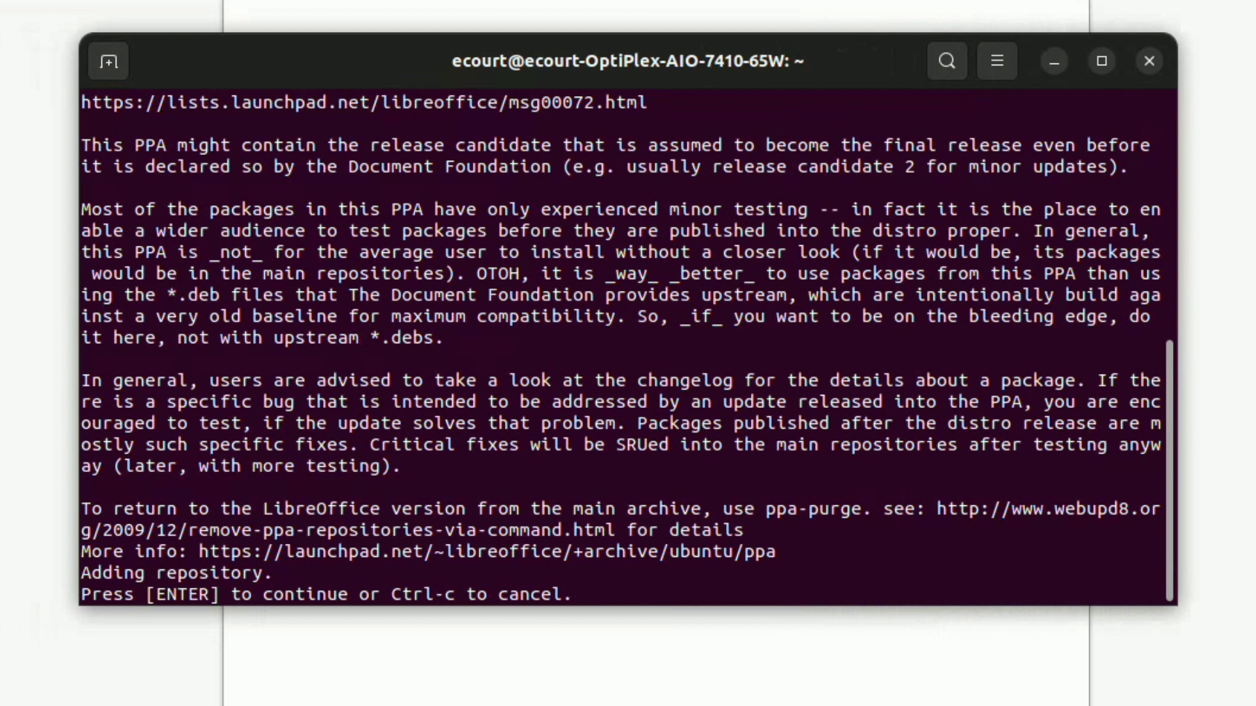
key("Return")
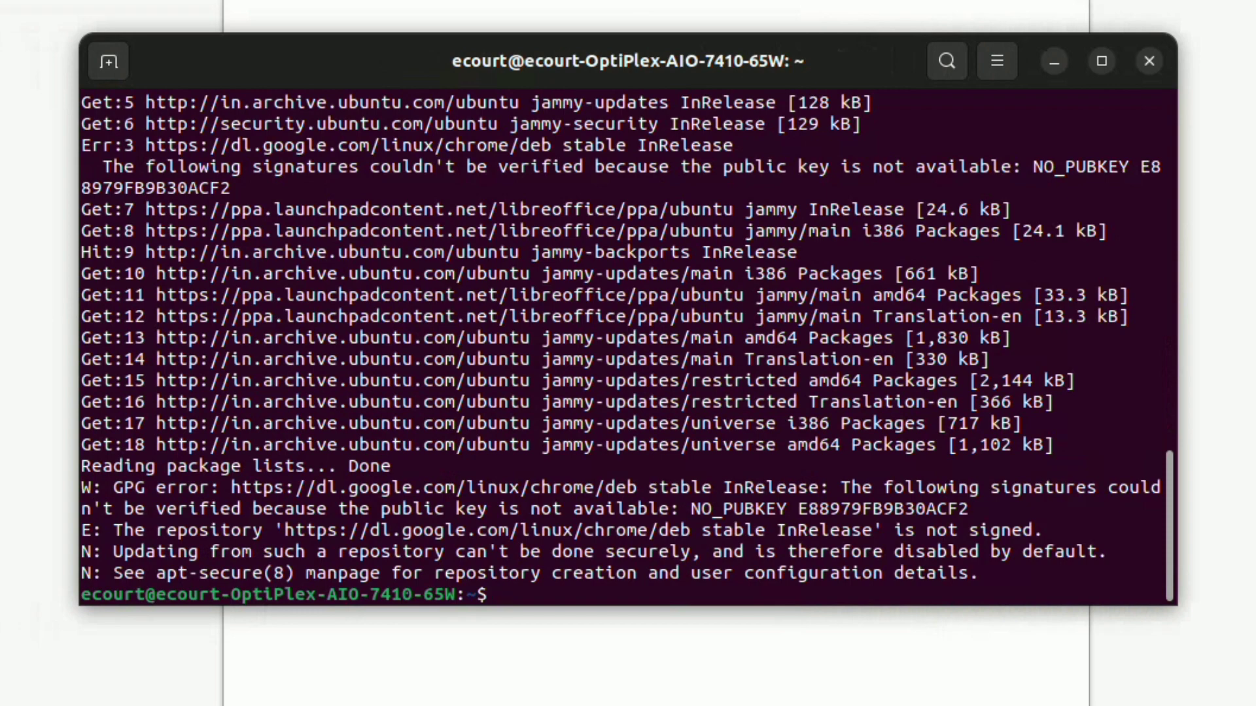
- Run sudo apt-get update, then sudo apt-get upgrade, which proposes 182 package upgrades
type("sudo")
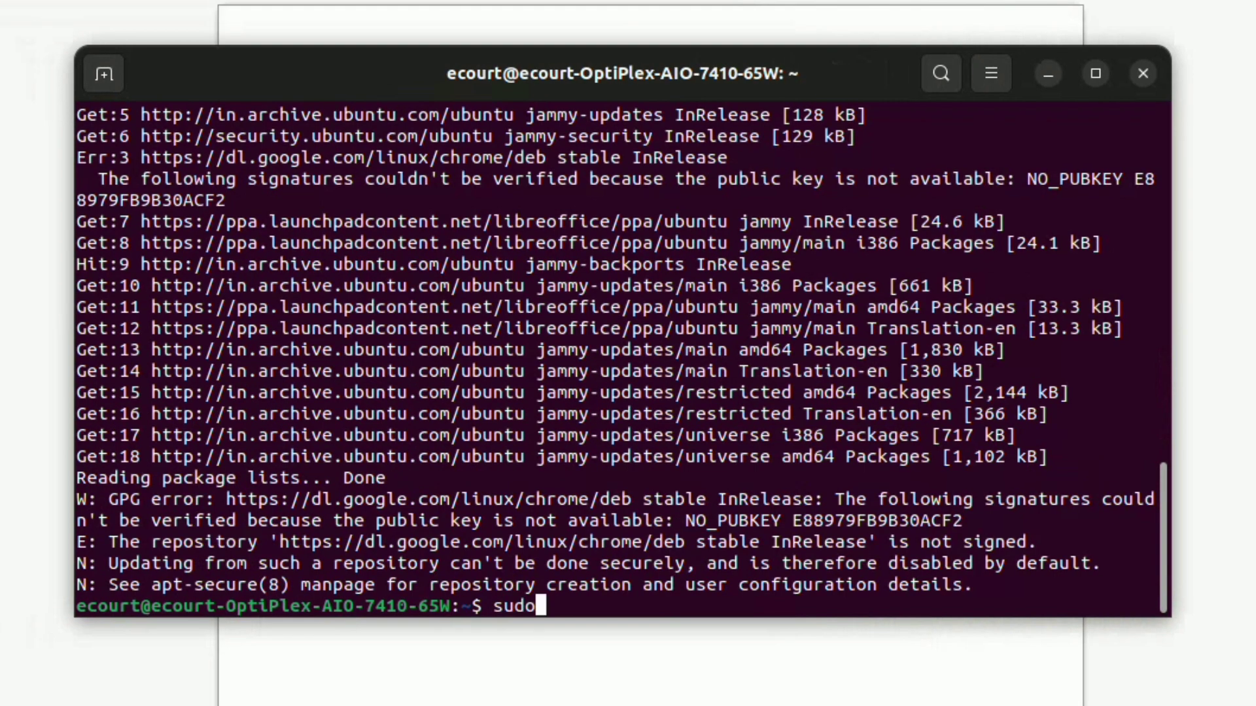
type(" apt-ge")
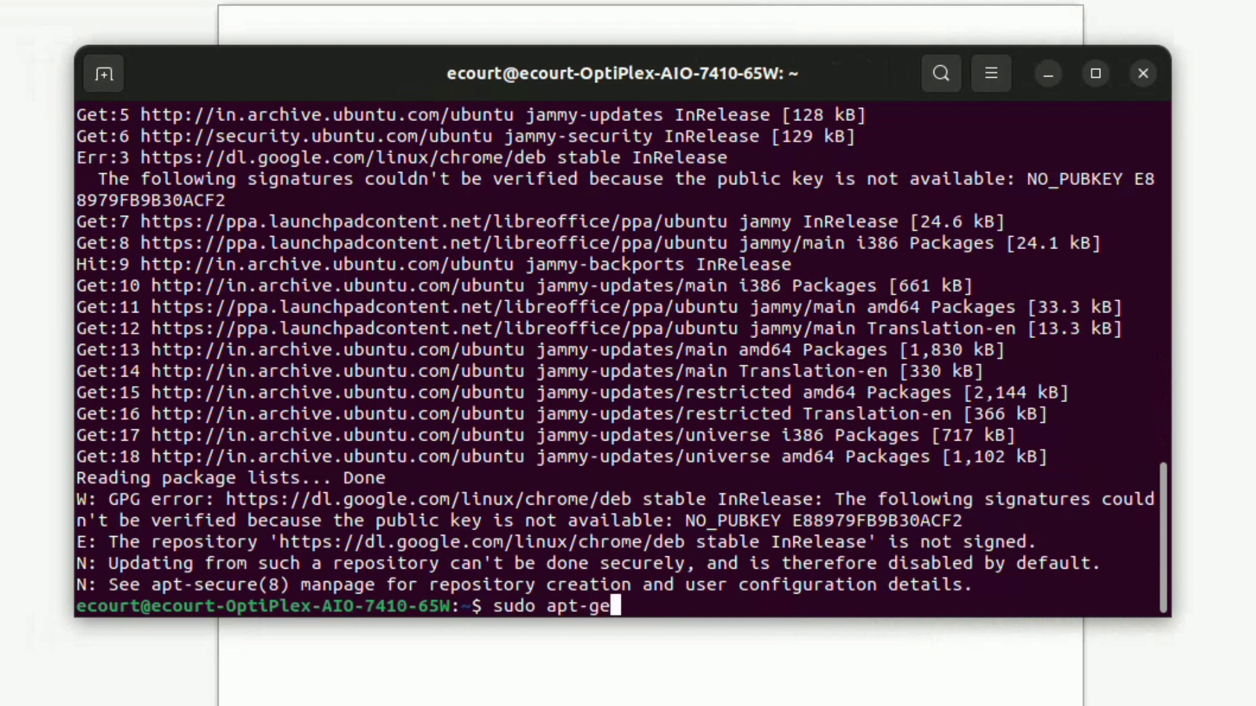
type("t upd")
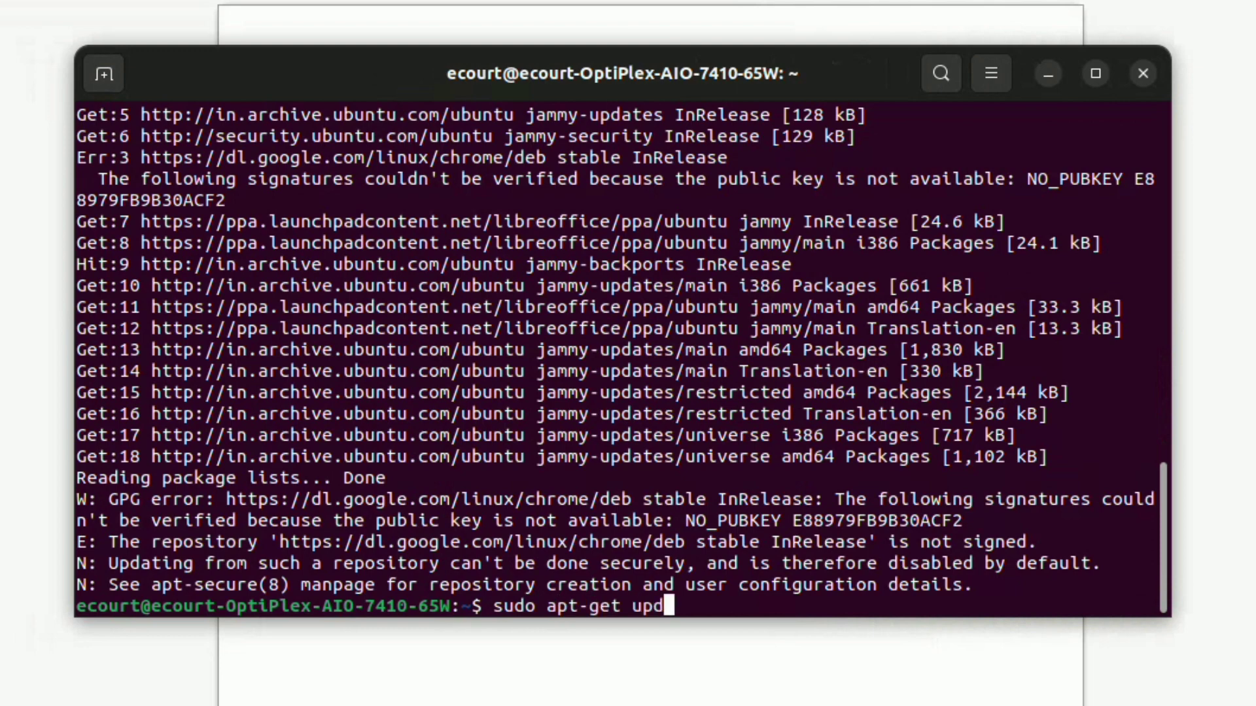
type("ate")
key("Return")
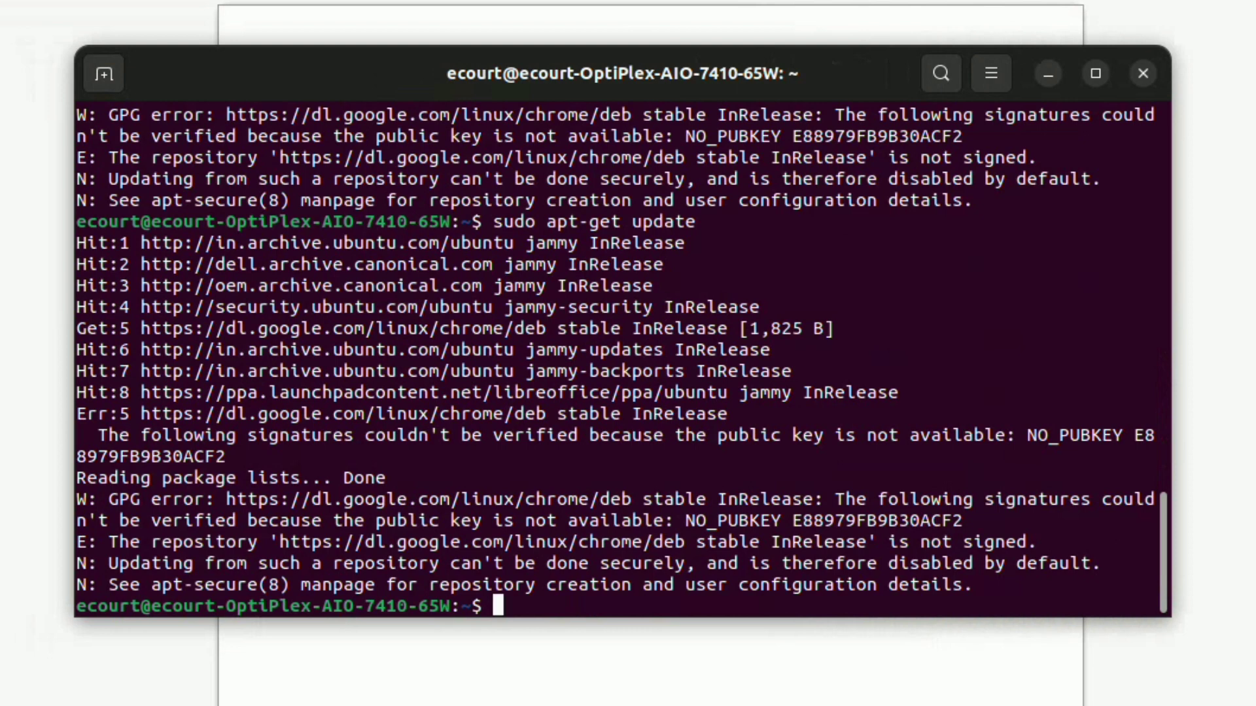
type("sudo a")
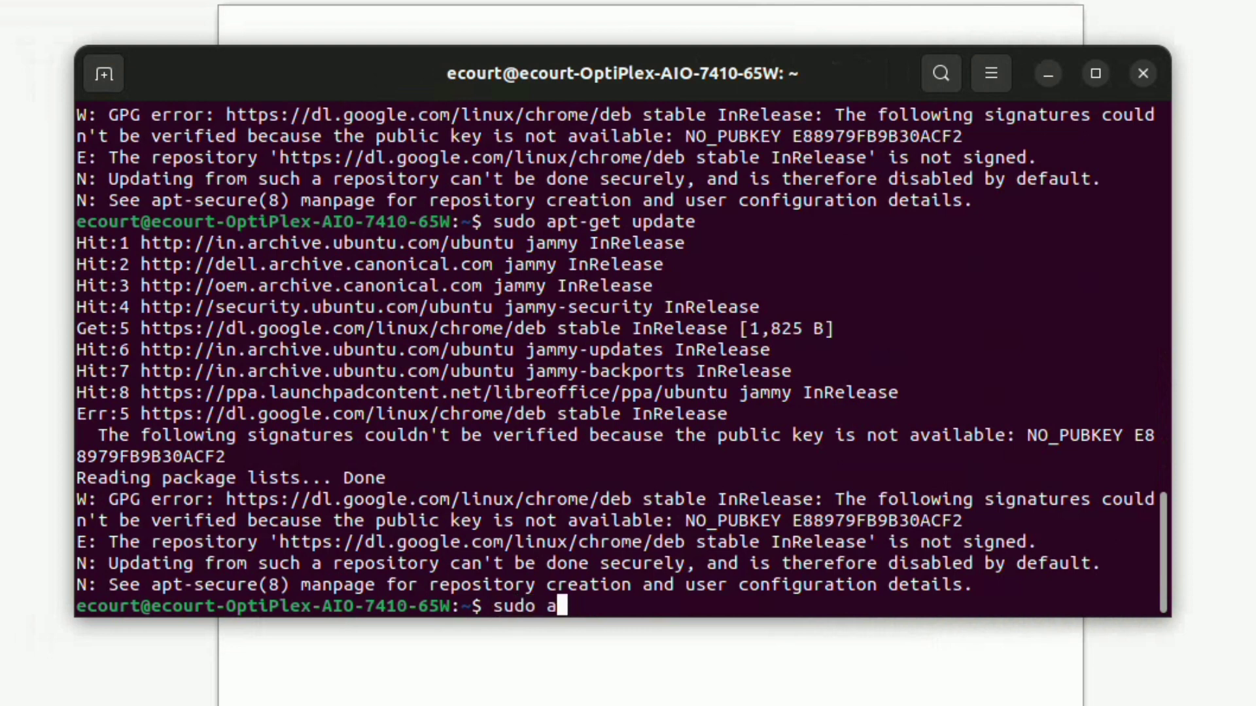
type("pt-ge")
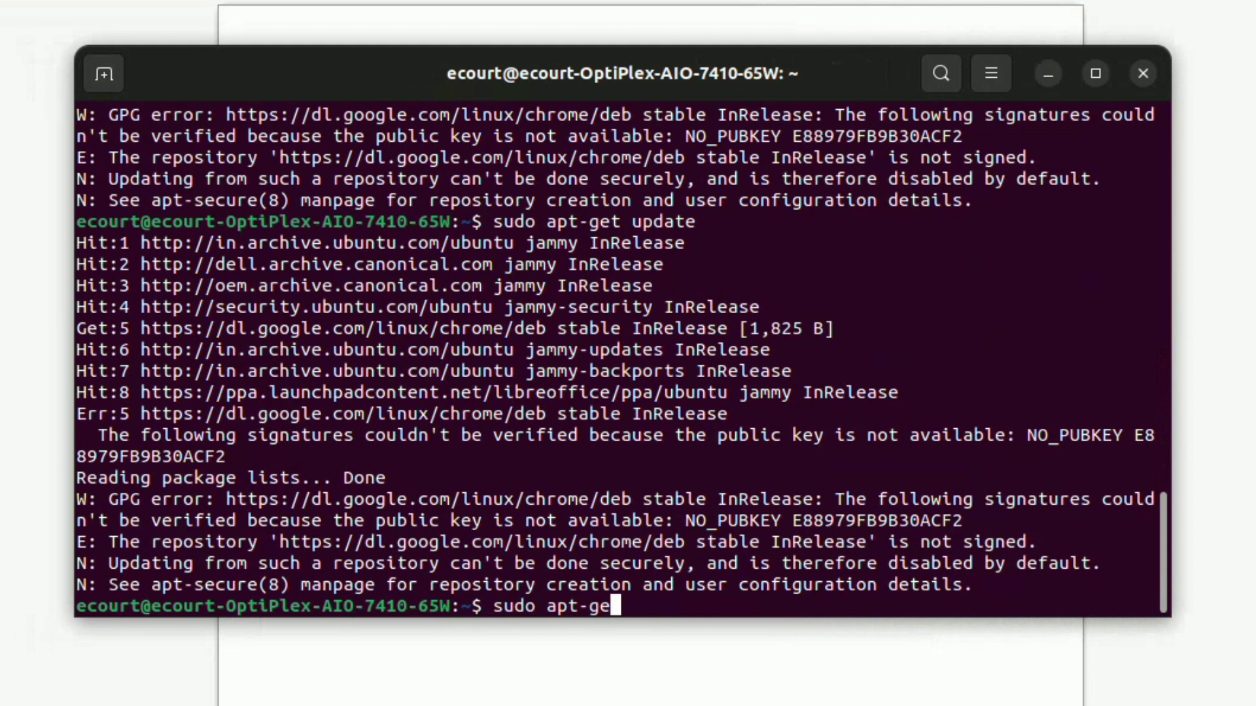
type("t upgrade")
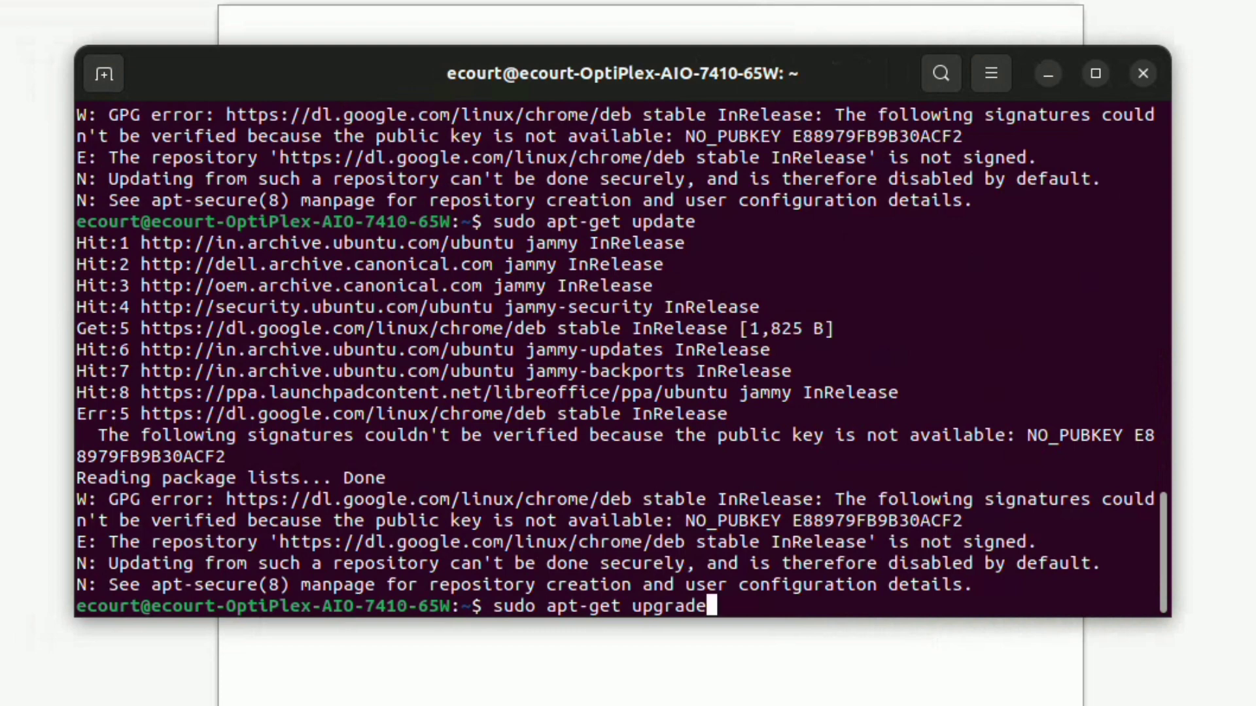
key("Return")
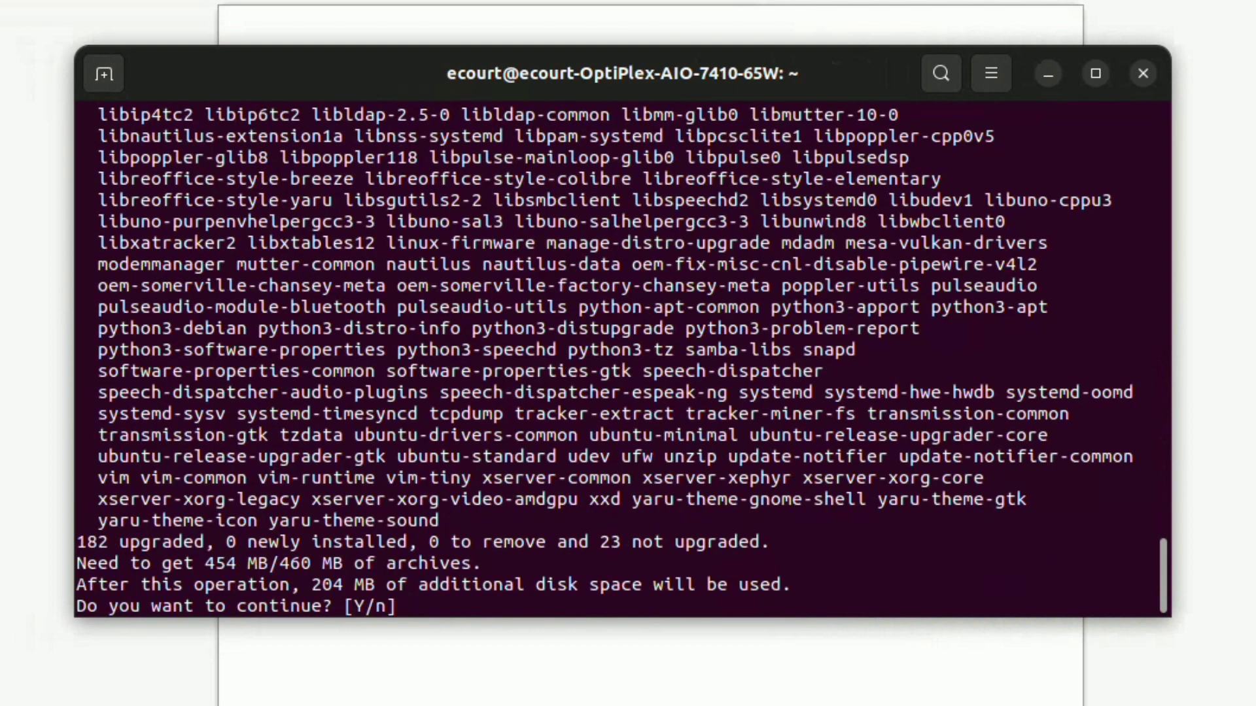
- Answer y to upgrade the 182 packages and let the upgrade finish
type("y")
key("Return")
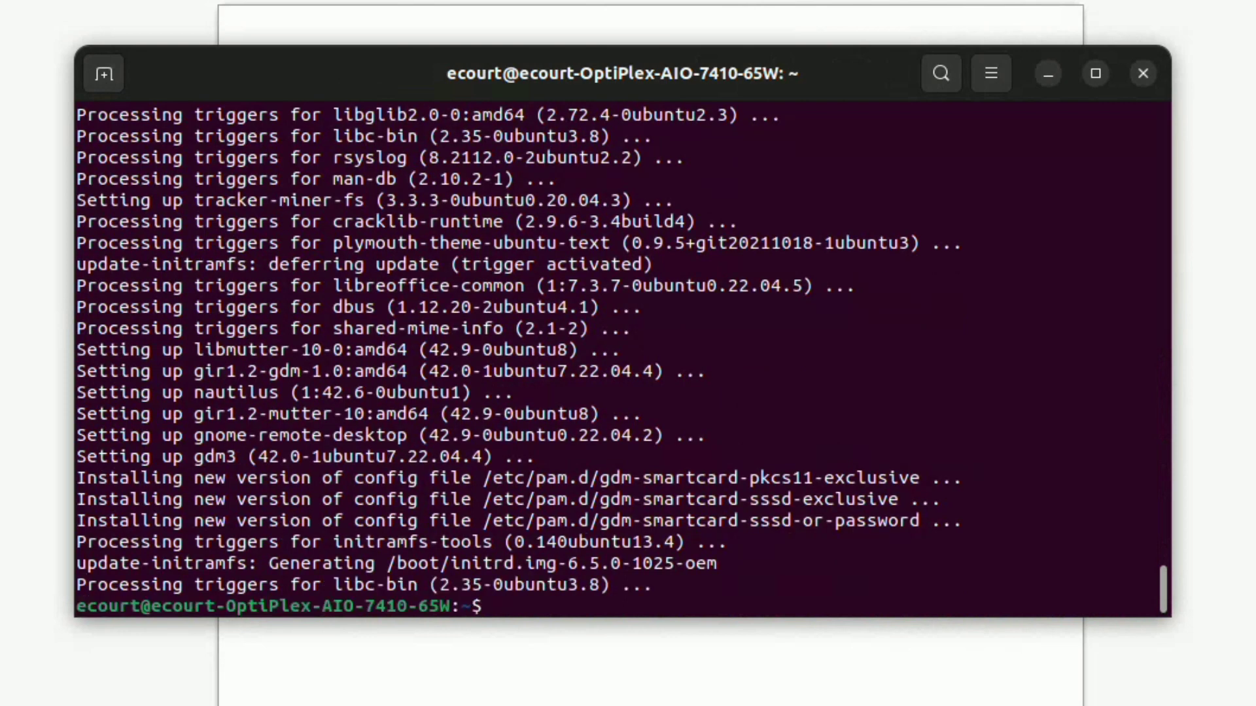
- Run sudo apt install libreoffice and confirm with y to install 61 new packages
type("sudo")
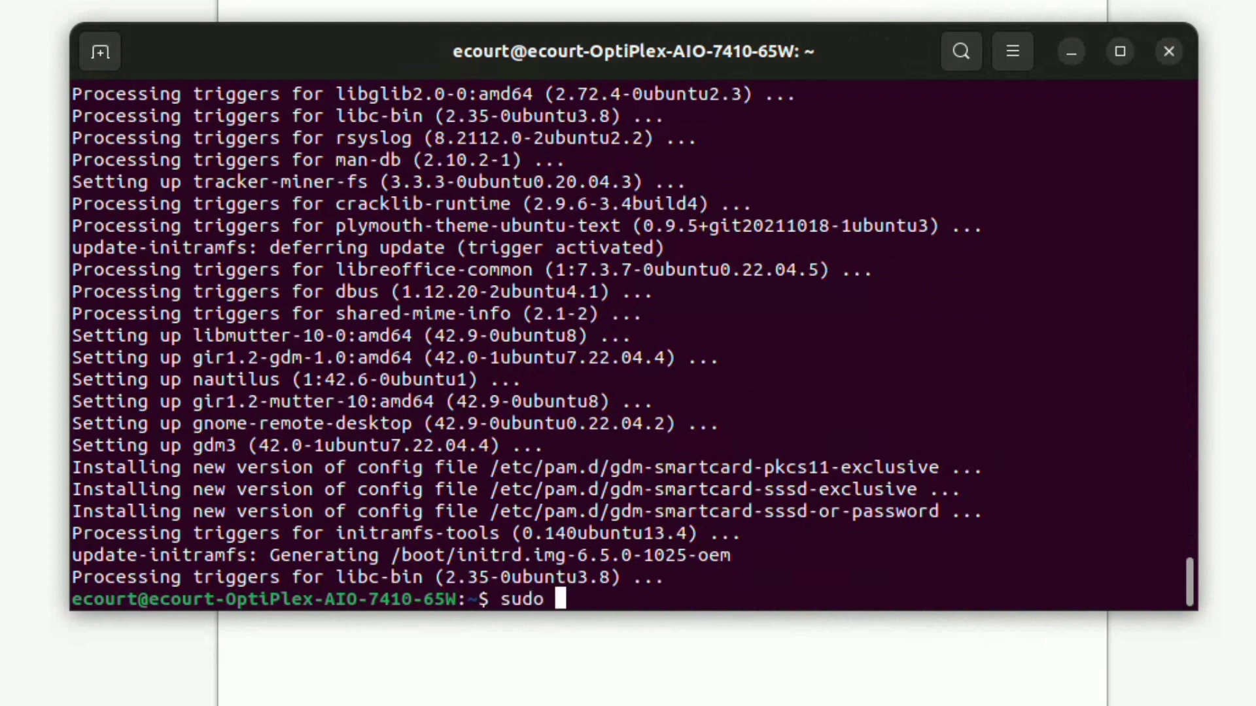
type(" apt i")
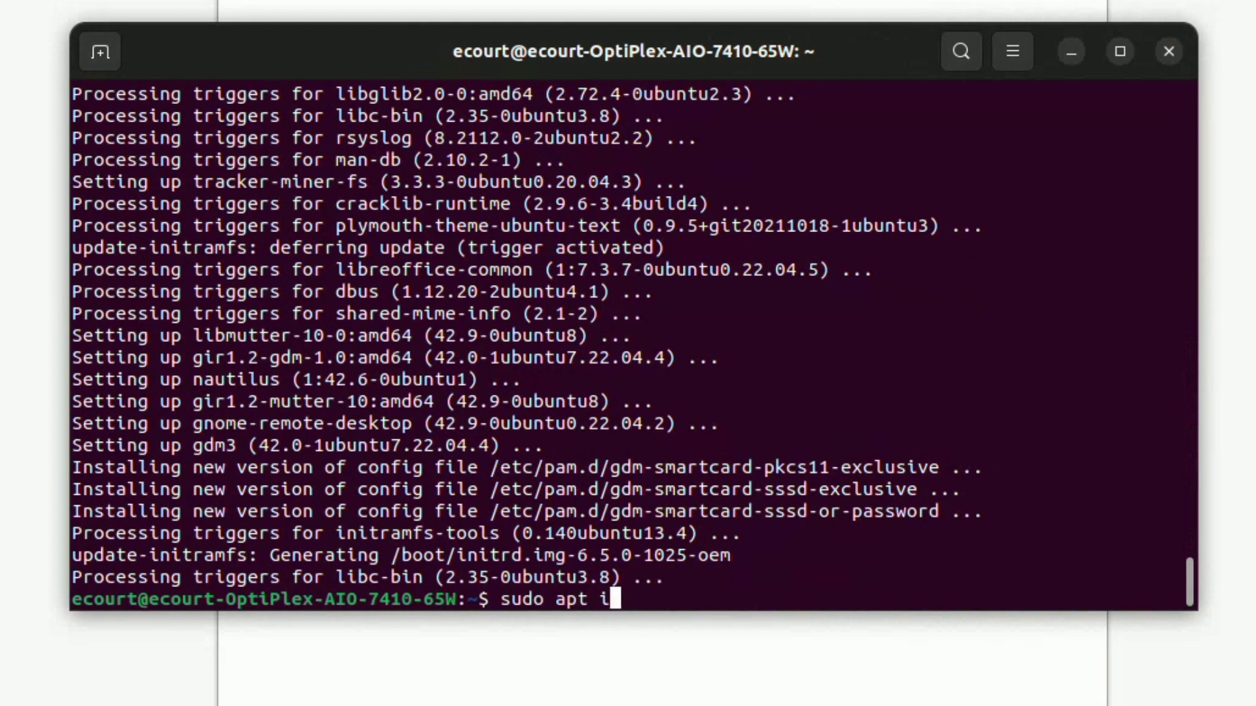
type("nstall")
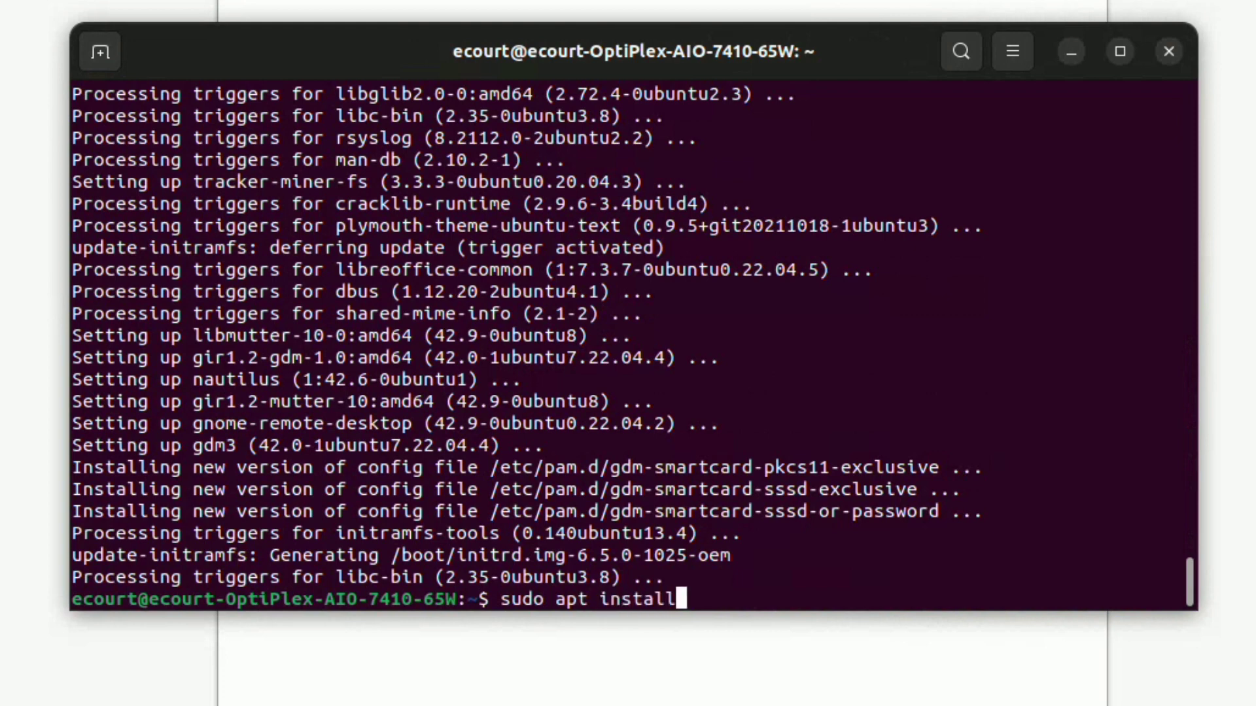
type(" libre")
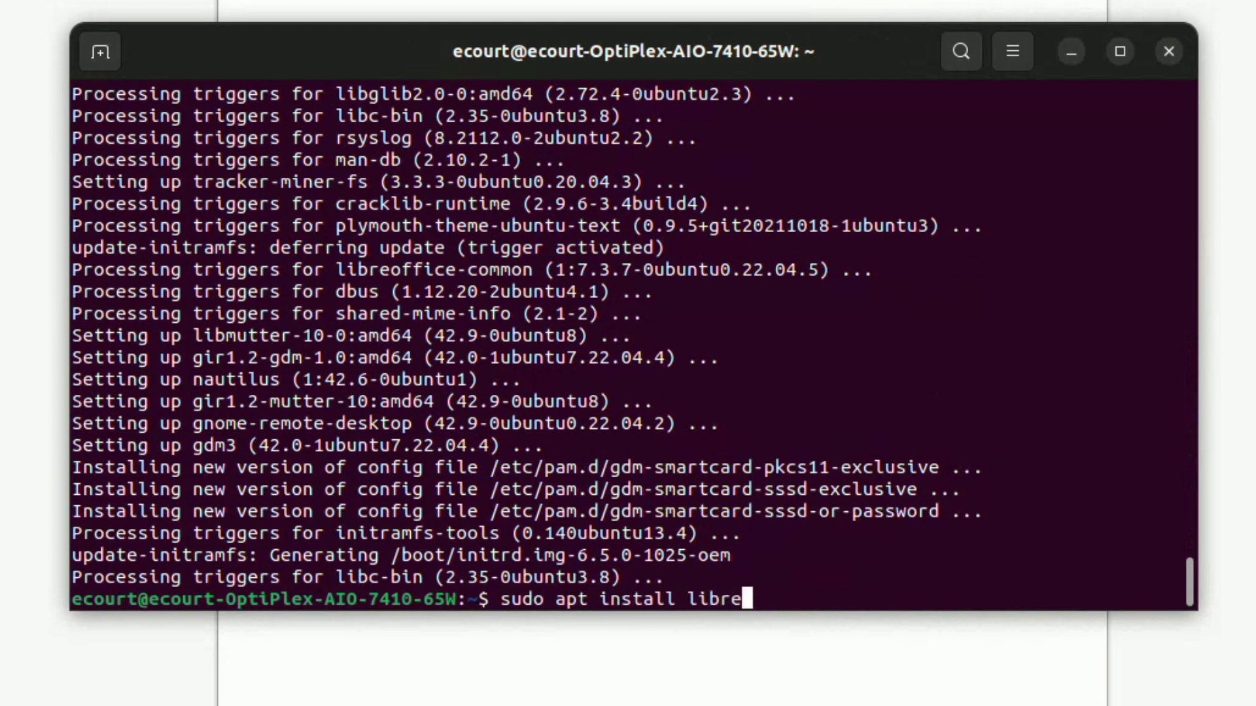
type("office")
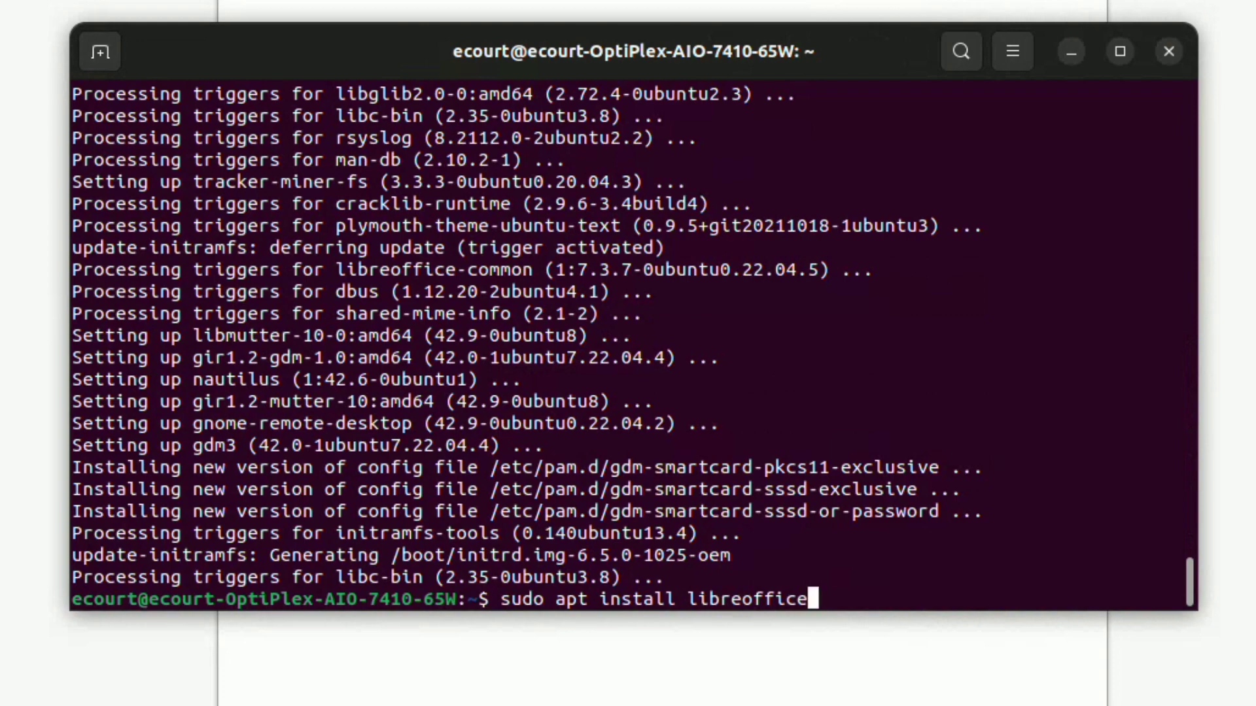
key("Return")
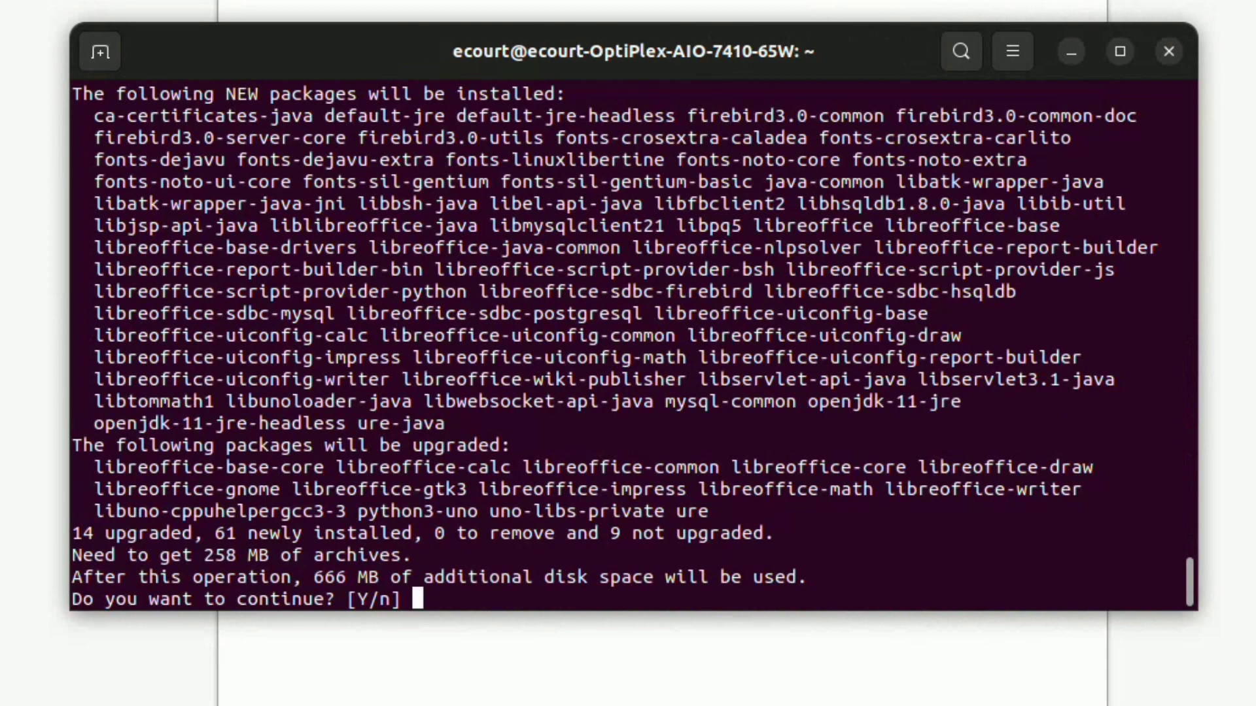
type("y")
key("Return")
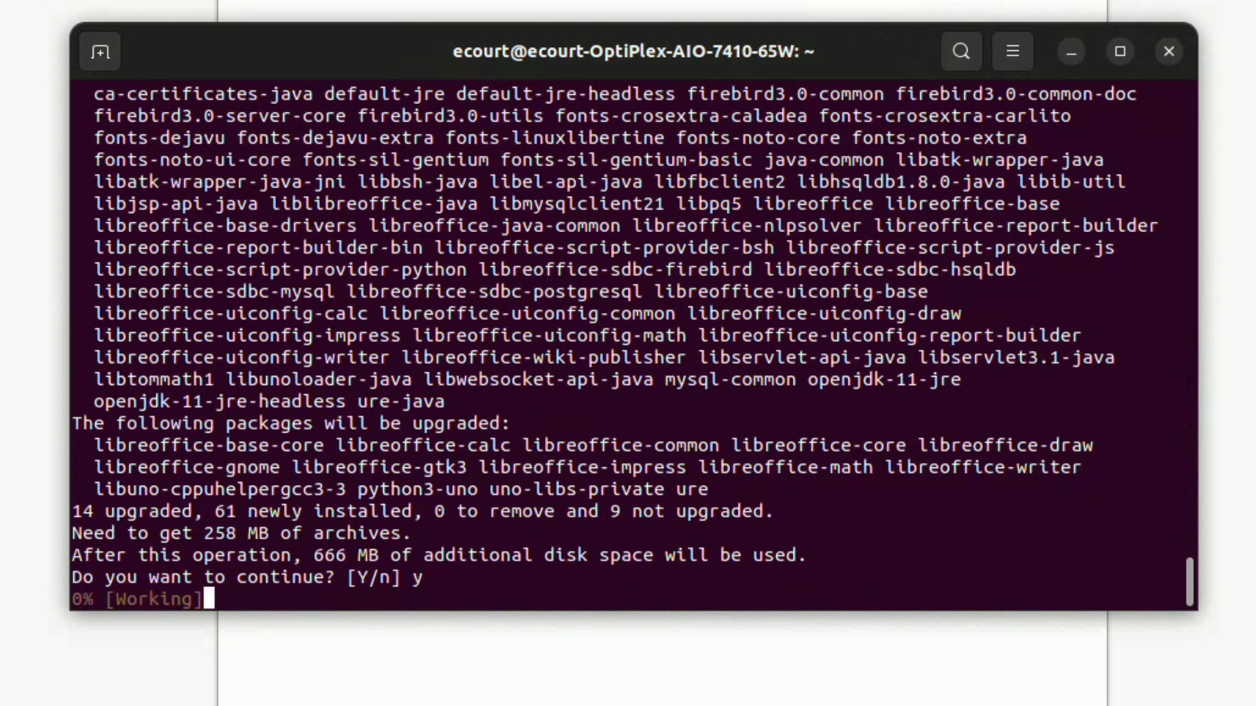